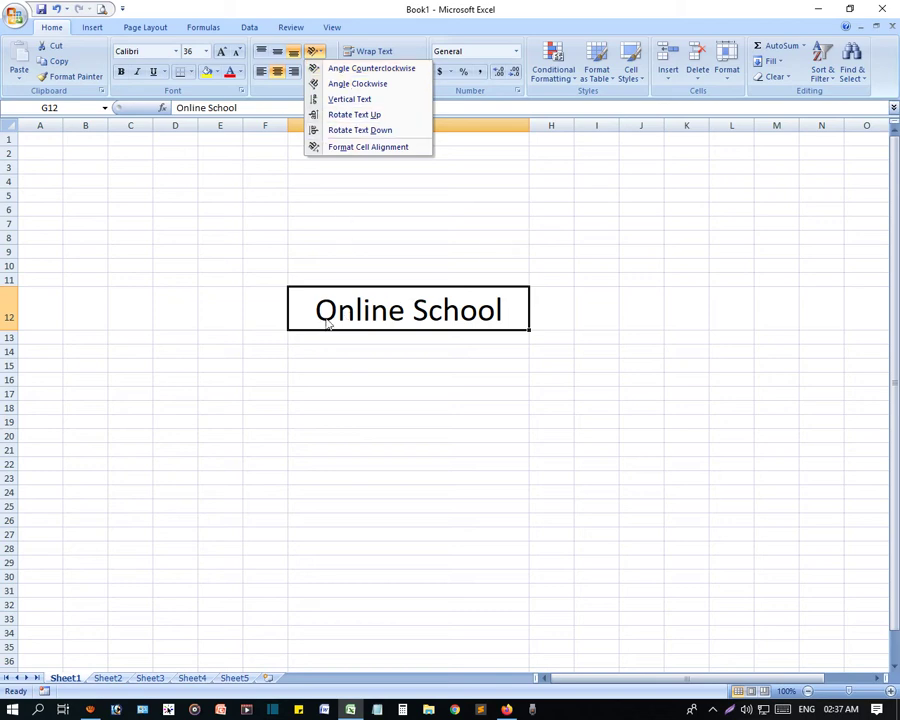
Step: Try the Angle Counterclockwise and Angle Clockwise orientations on the Online School text in G12
left_click(350, 68)
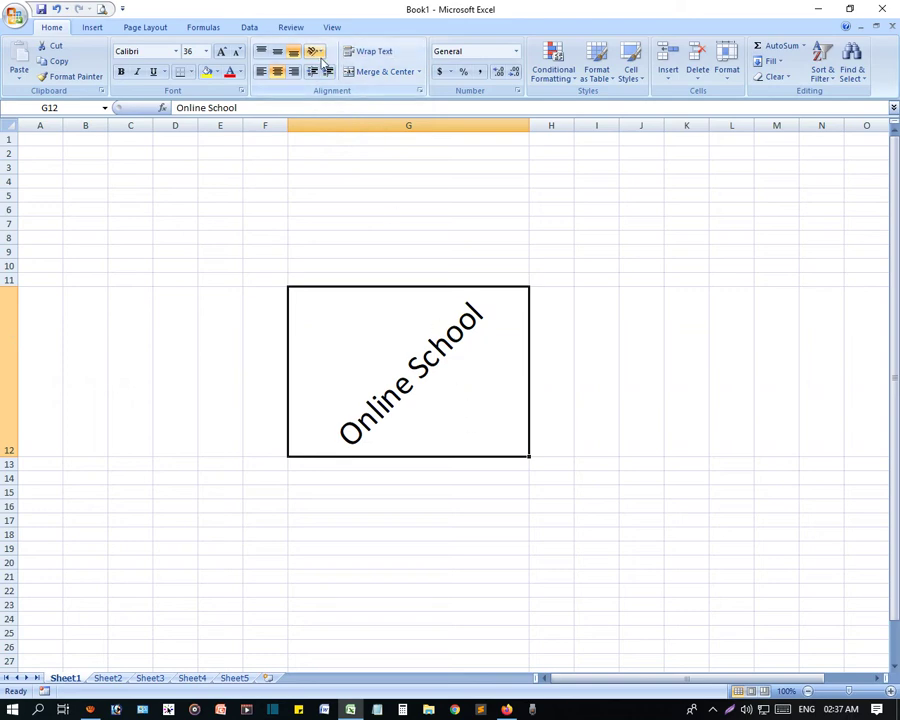
left_click(318, 52)
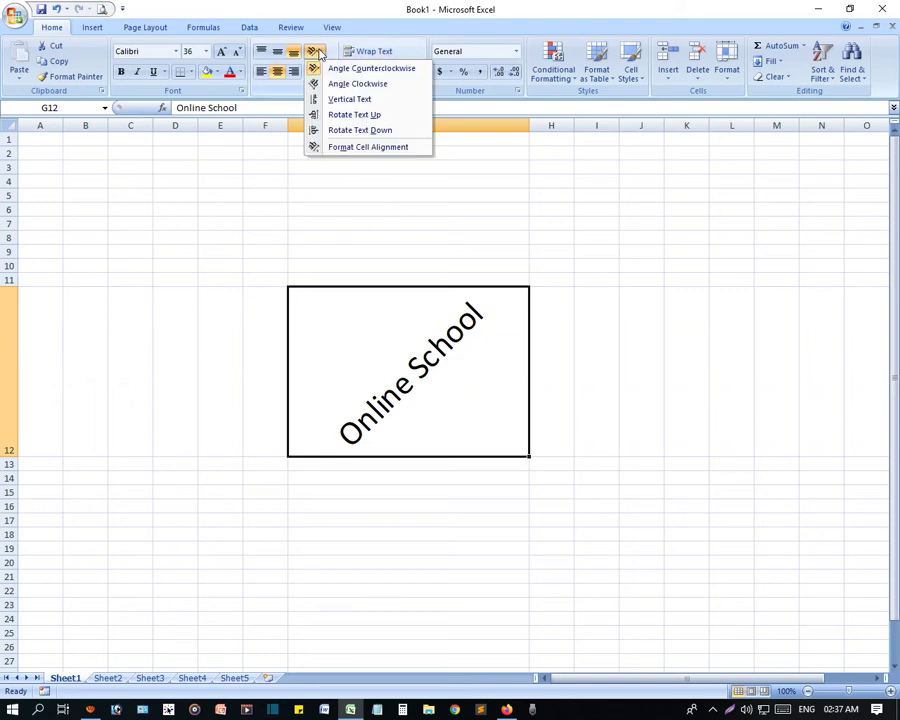
left_click(377, 88)
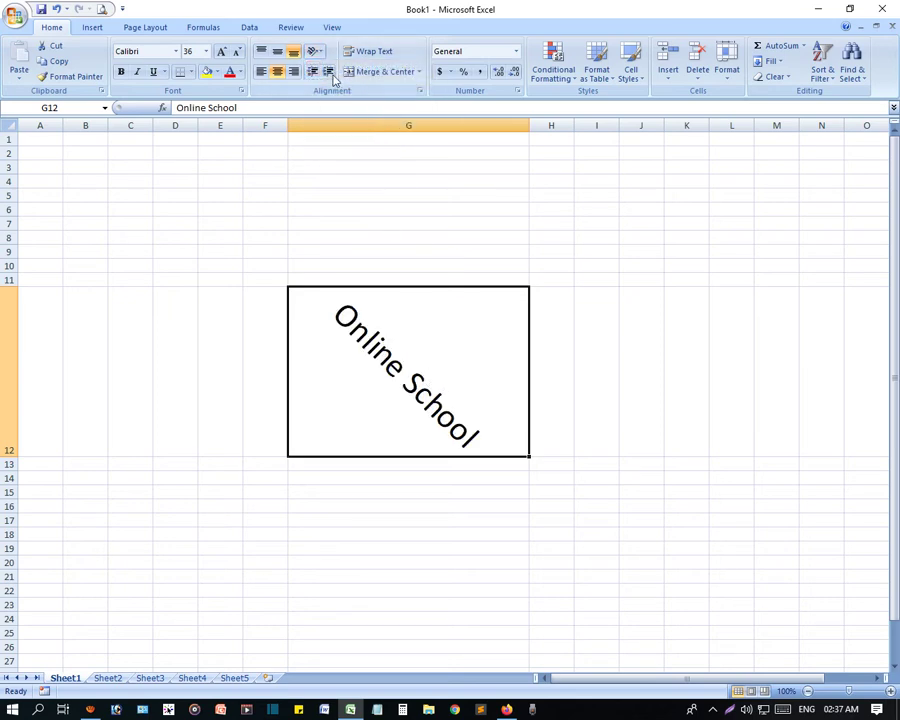
Step: Stack the letters of the Online School text in G12 with the Vertical Text orientation and look over the whole cell
left_click(318, 52)
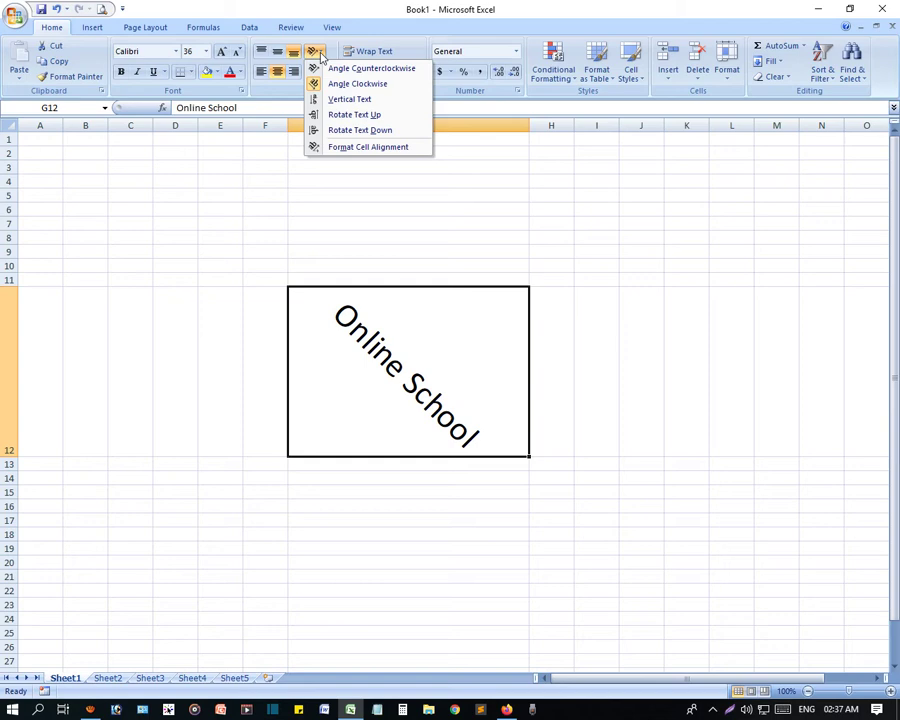
left_click(363, 101)
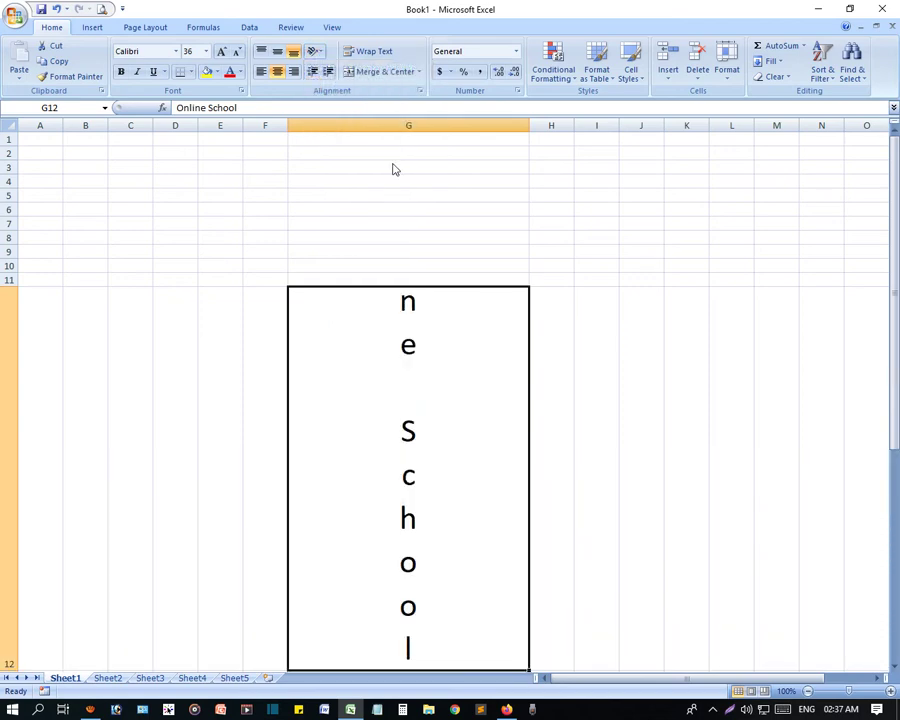
scroll(511, 357, "down", 2)
scroll(496, 333, "up", 1)
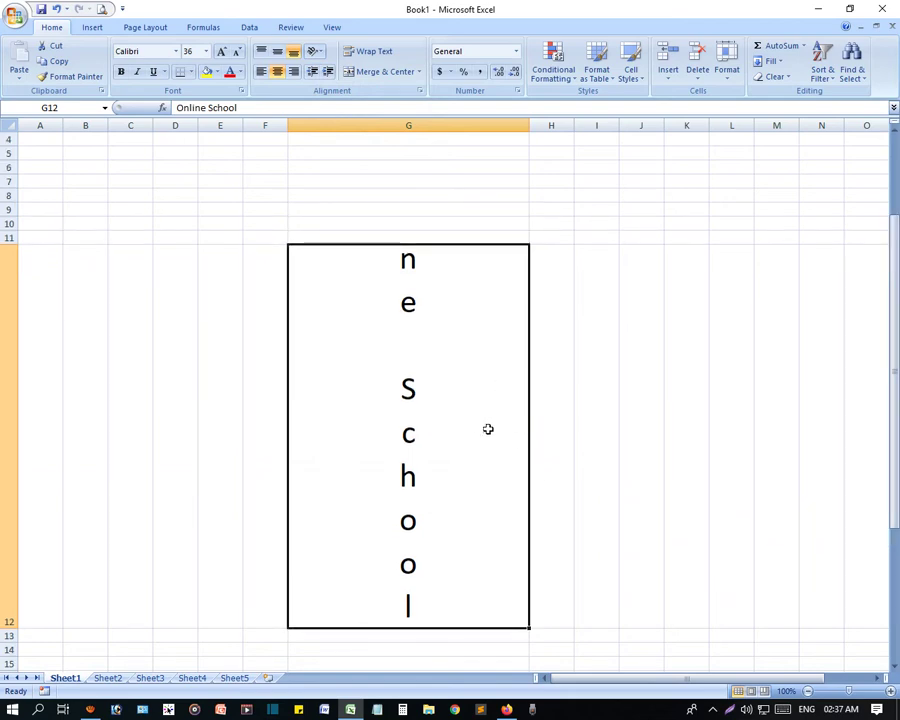
scroll(490, 430, "up", 1)
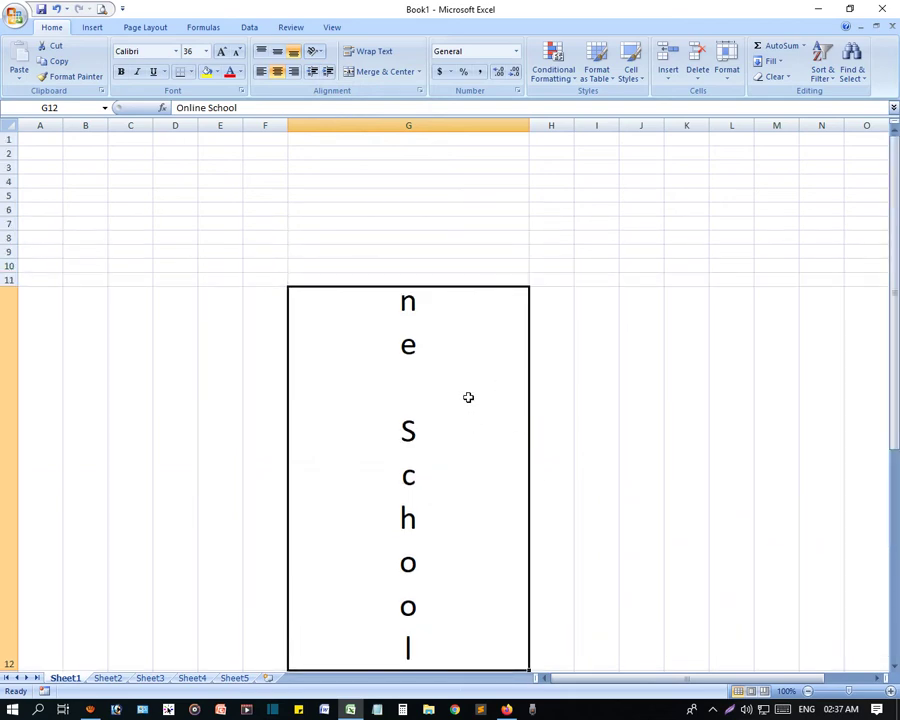
double_click(468, 397)
left_click(666, 402)
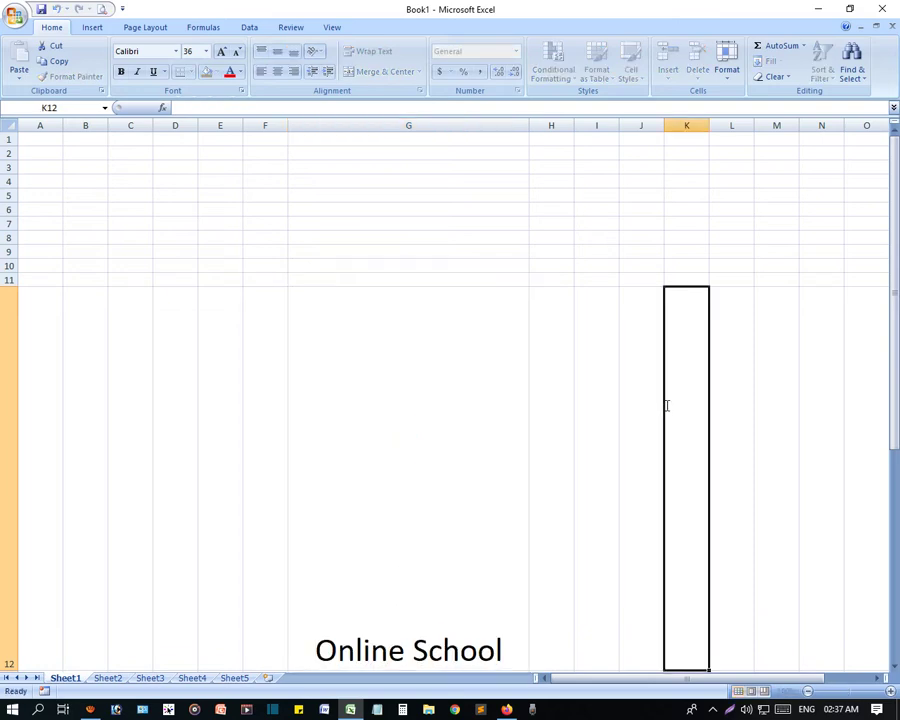
scroll(470, 470, "down", 4)
scroll(456, 470, "up", 4)
scroll(456, 470, "down", 2)
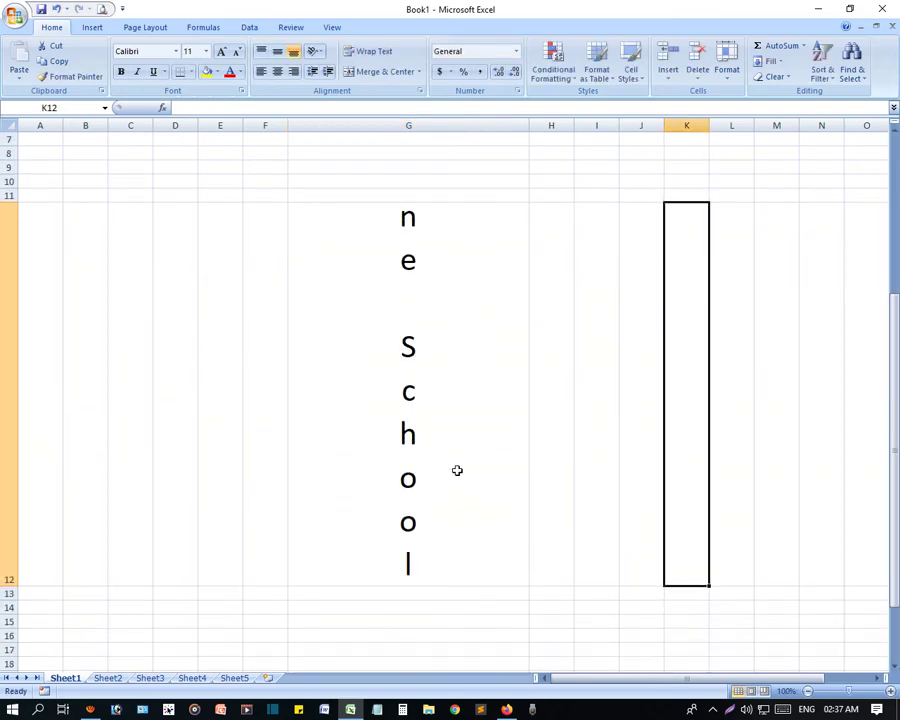
Step: Try to make row 12 taller, and collapse rows 8 to 11 by moving the boundary above row 12 up to row 7
left_click(13, 587)
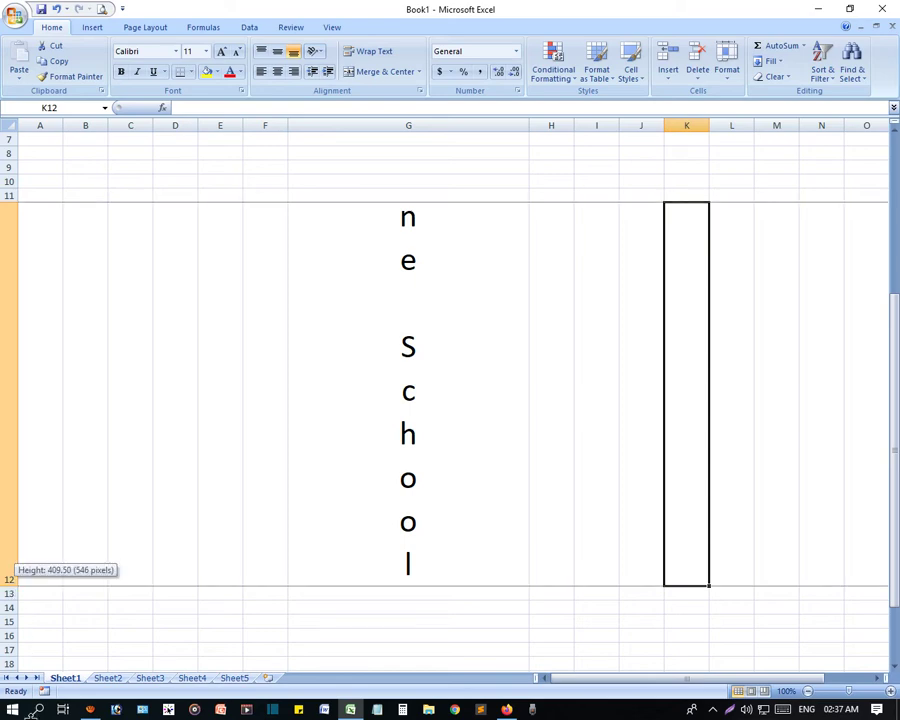
left_click_drag(12, 202, 16, 158)
scroll(184, 394, "up", 2)
scroll(190, 410, "down", 2)
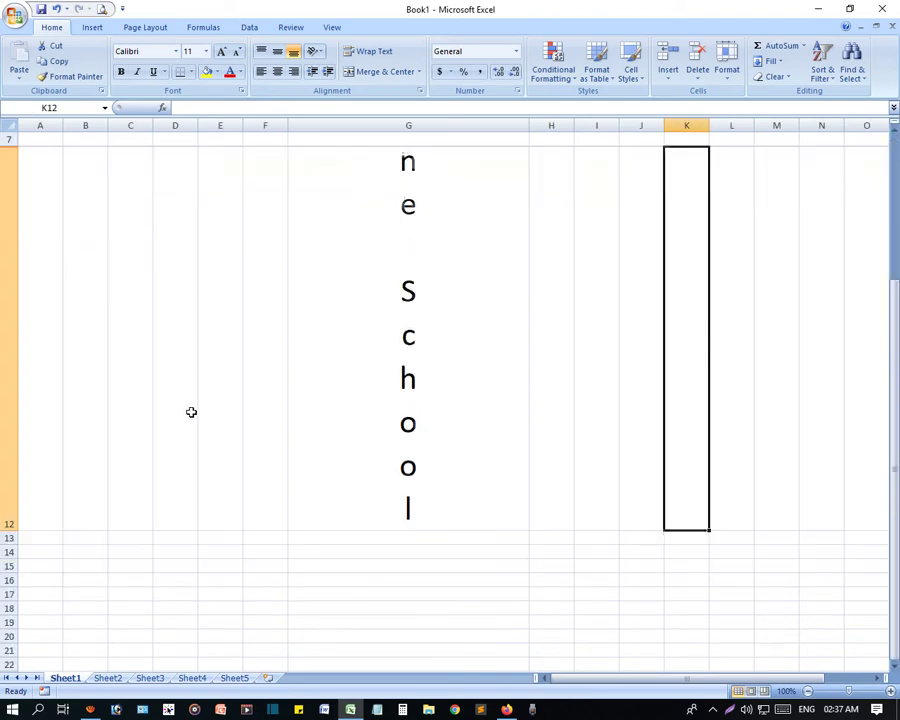
scroll(187, 446, "down", 8)
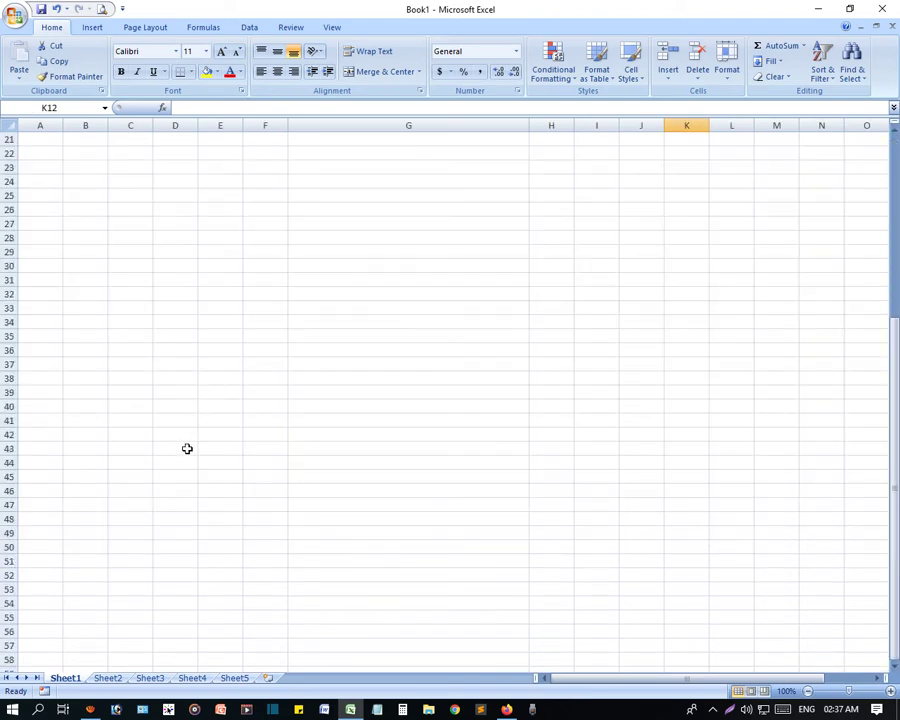
scroll(106, 440, "up", 8)
Step: Set the font size of the text in G12 to 10, and after that to 22
left_click(412, 371)
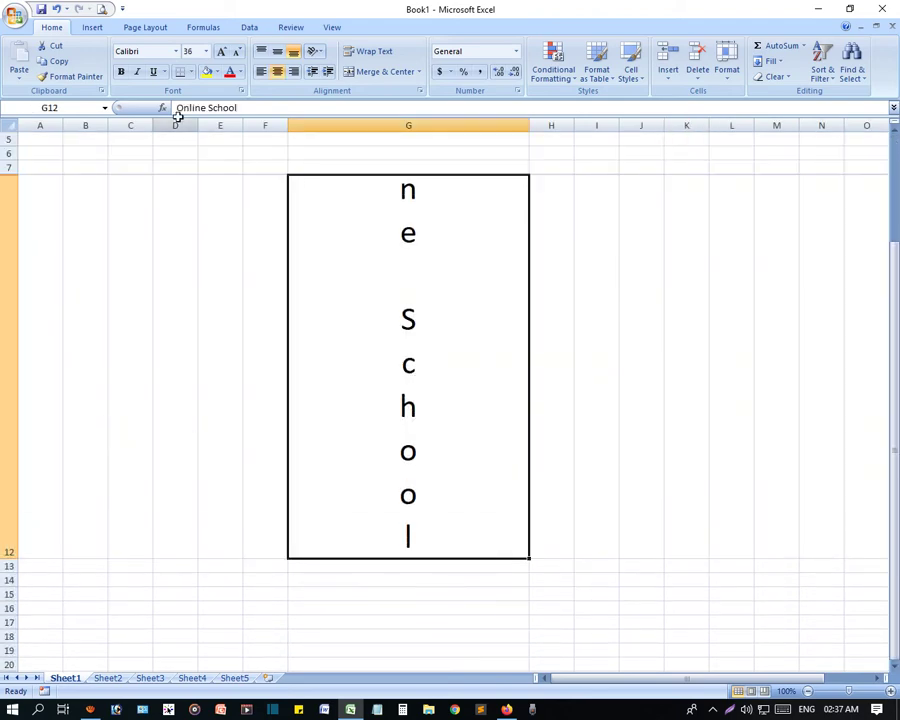
left_click(205, 51)
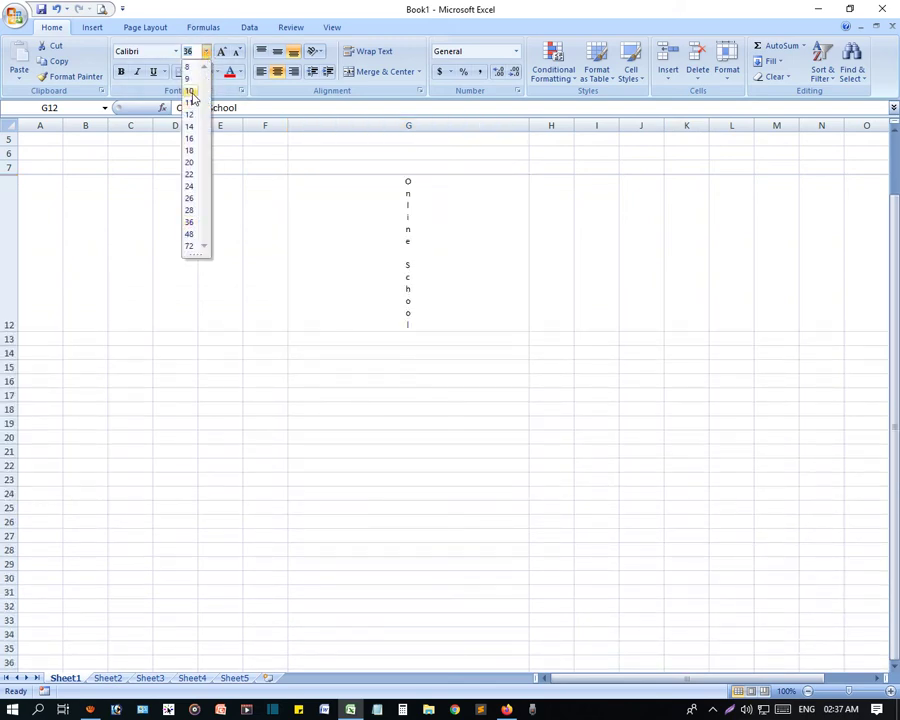
left_click(190, 90)
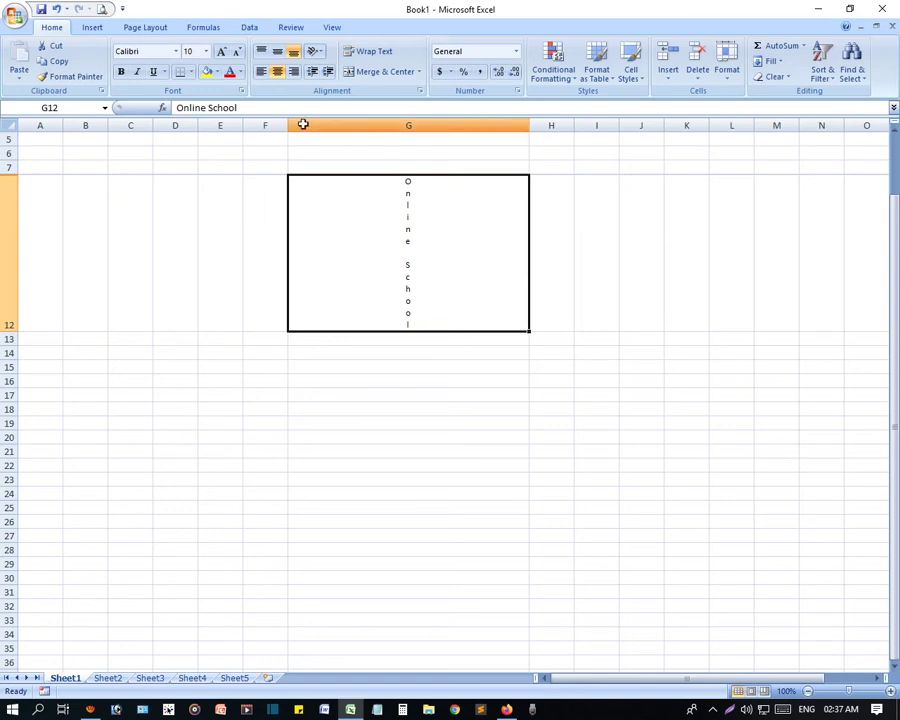
left_click(207, 52)
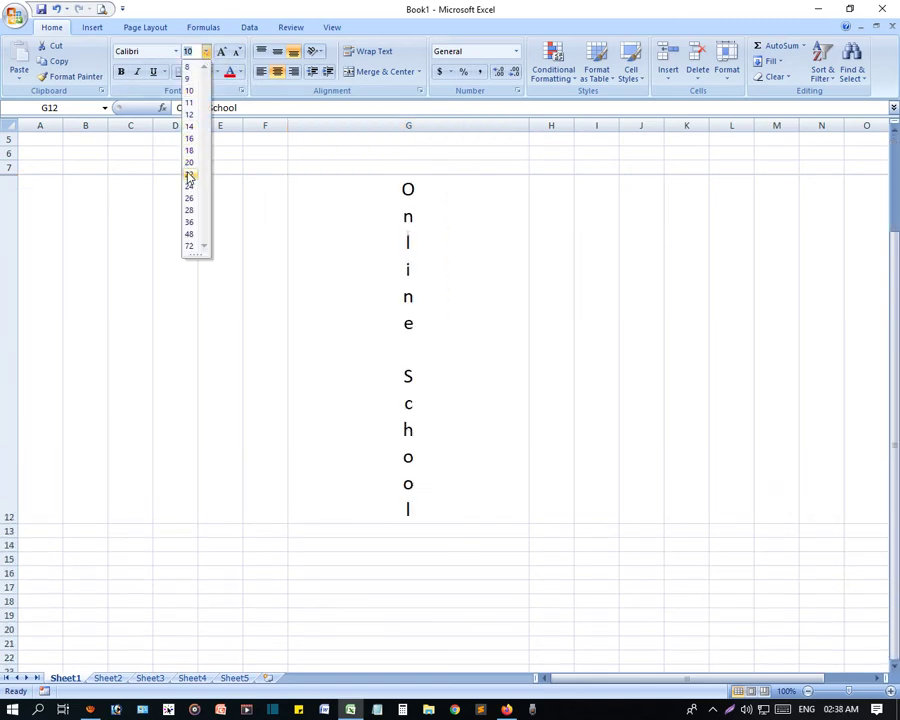
left_click(190, 176)
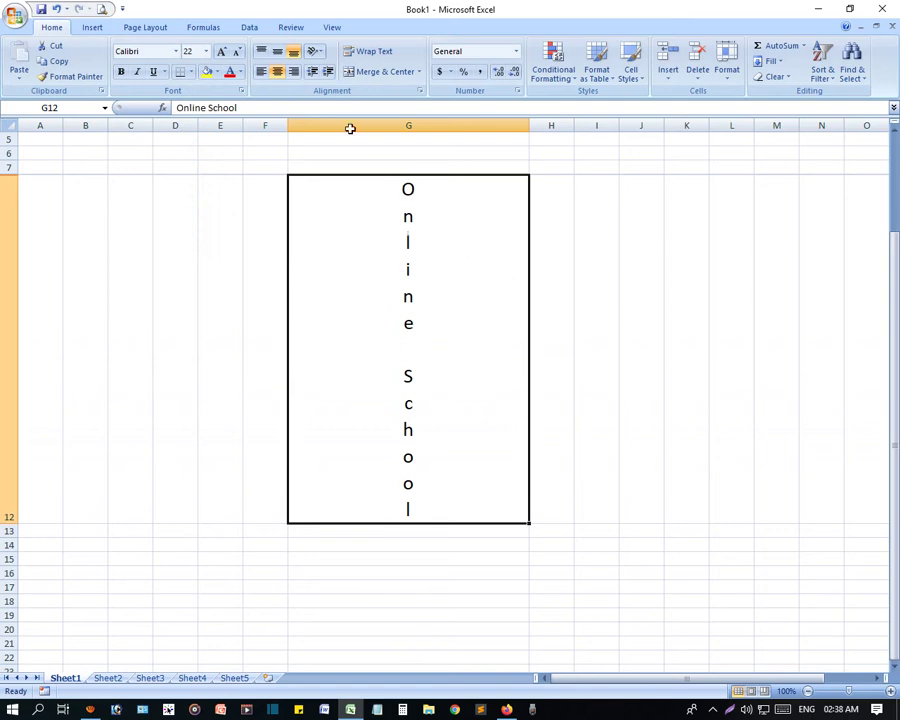
Step: Change the orientation of the stacked text in G12 to Rotate Text Up
left_click(316, 52)
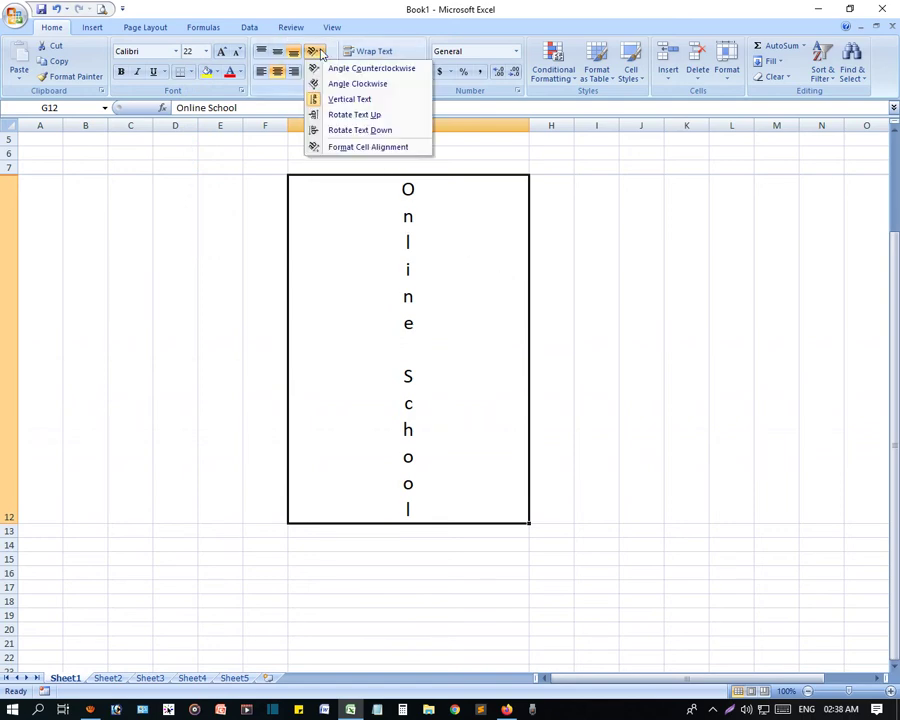
left_click(366, 115)
left_click(446, 332)
left_click(438, 259)
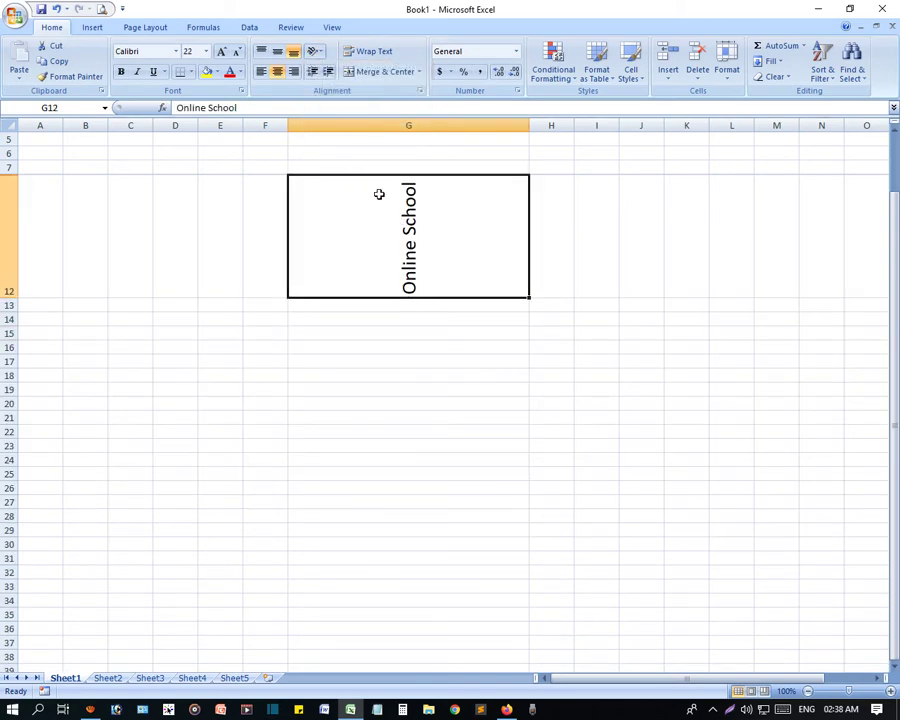
Step: Apply Angle Counterclockwise, Angle Clockwise and Vertical Text in turn to the text in G12
left_click(315, 52)
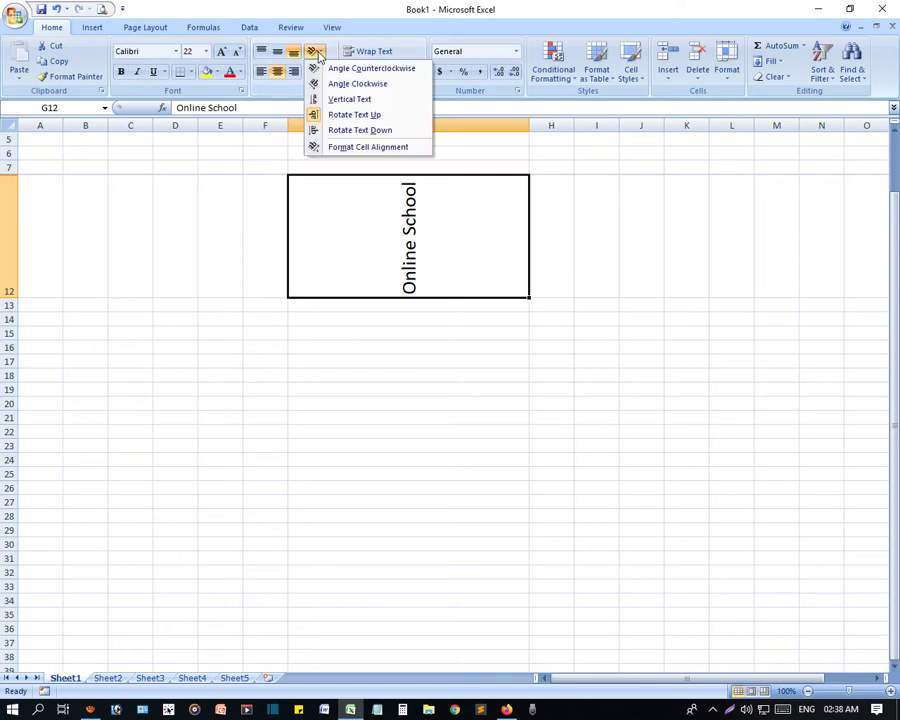
left_click(350, 68)
left_click(314, 51)
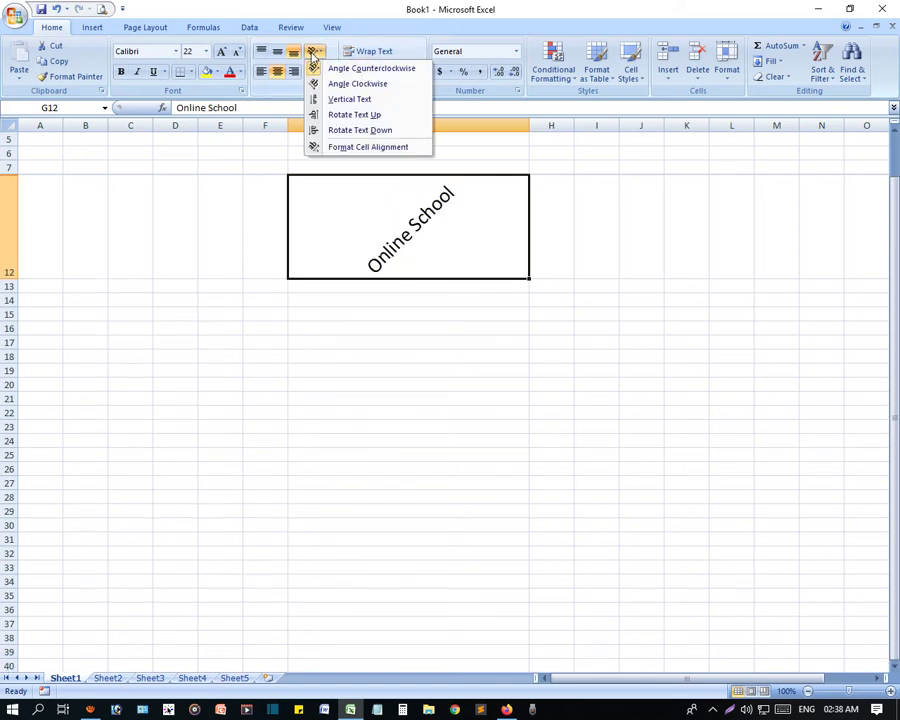
left_click(330, 83)
left_click(316, 53)
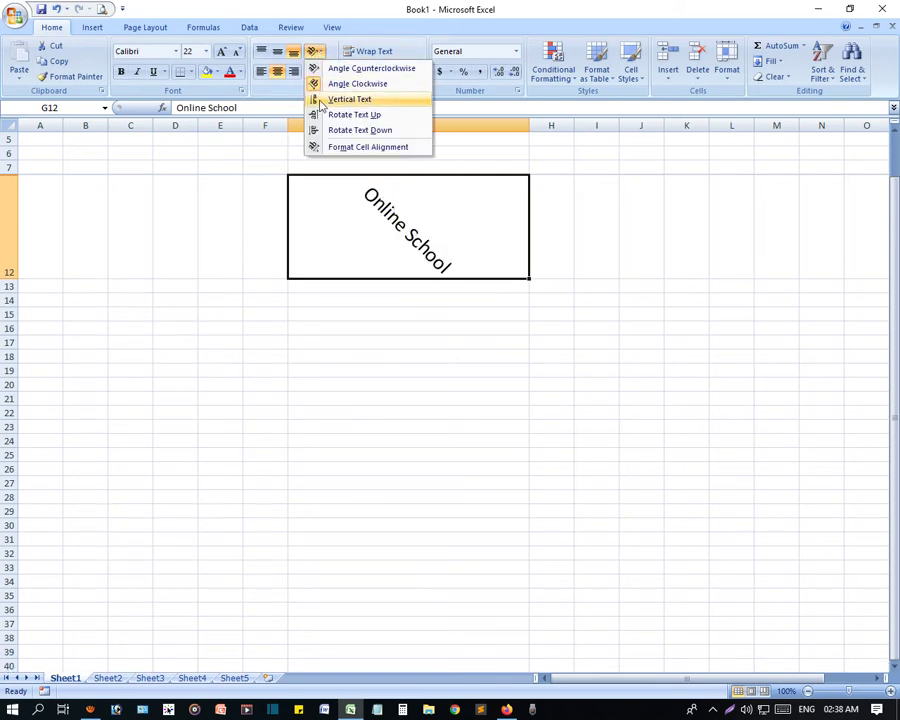
left_click(346, 100)
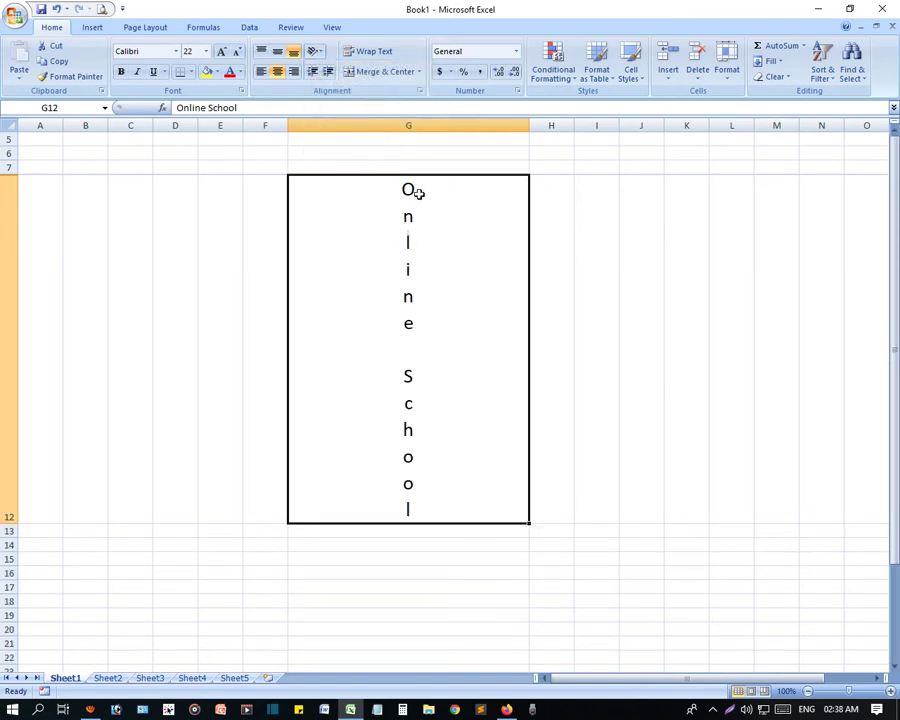
Step: Enter the letter O in H12, clear it again and select H13
left_click(561, 233)
double_click(561, 233)
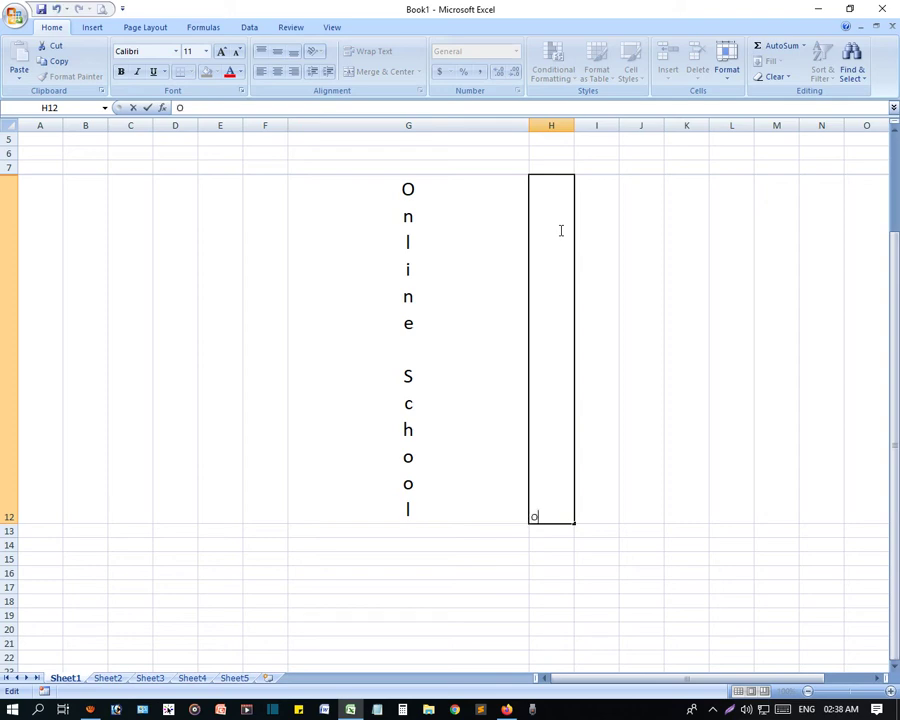
key("Return")
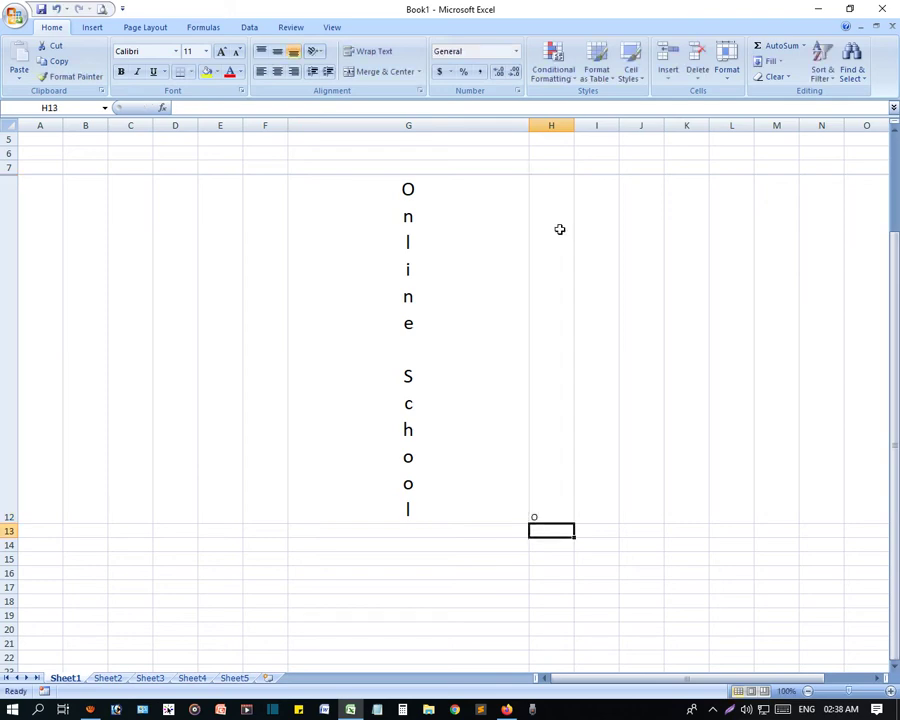
left_click(560, 229)
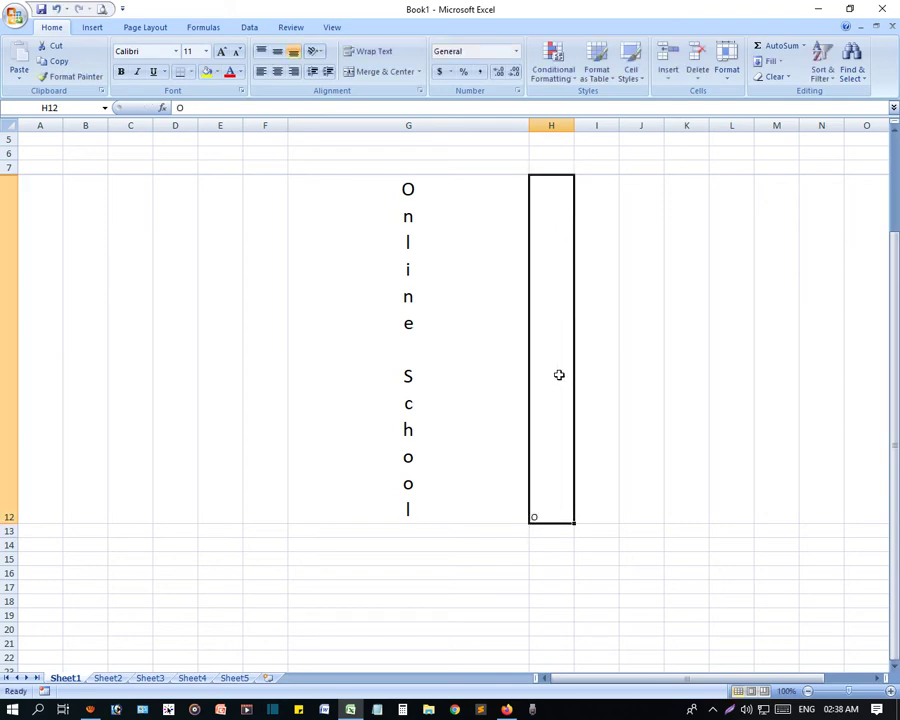
left_click(561, 535)
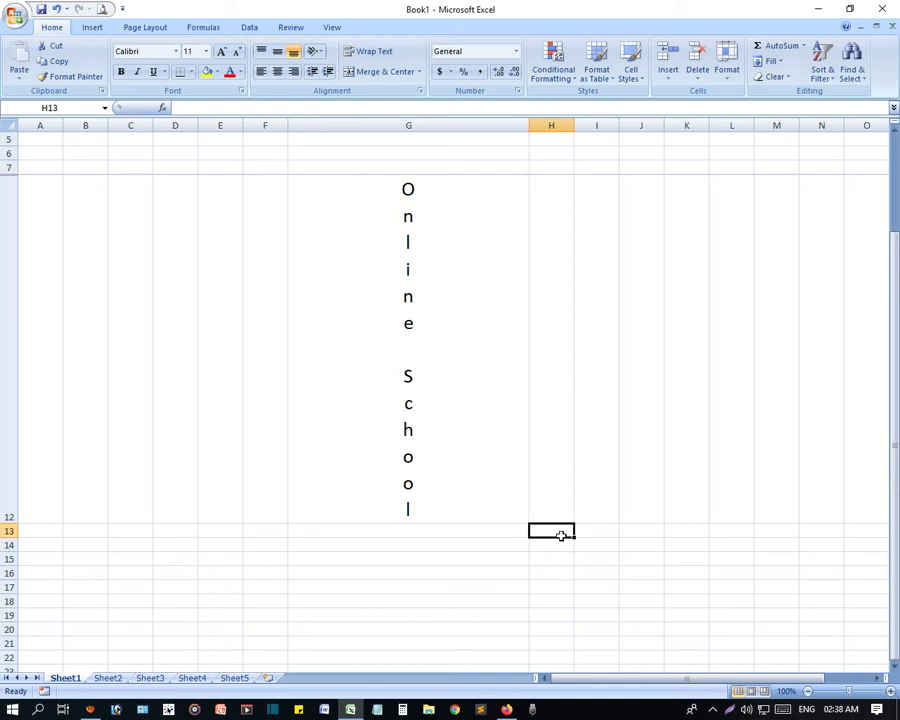
Step: Spell Online down cells H13 to H18, entering one letter per cell
type("O")
key("Return")
key("Return")
type("li")
key("Return")
key("Up")
type("l")
key("Return")
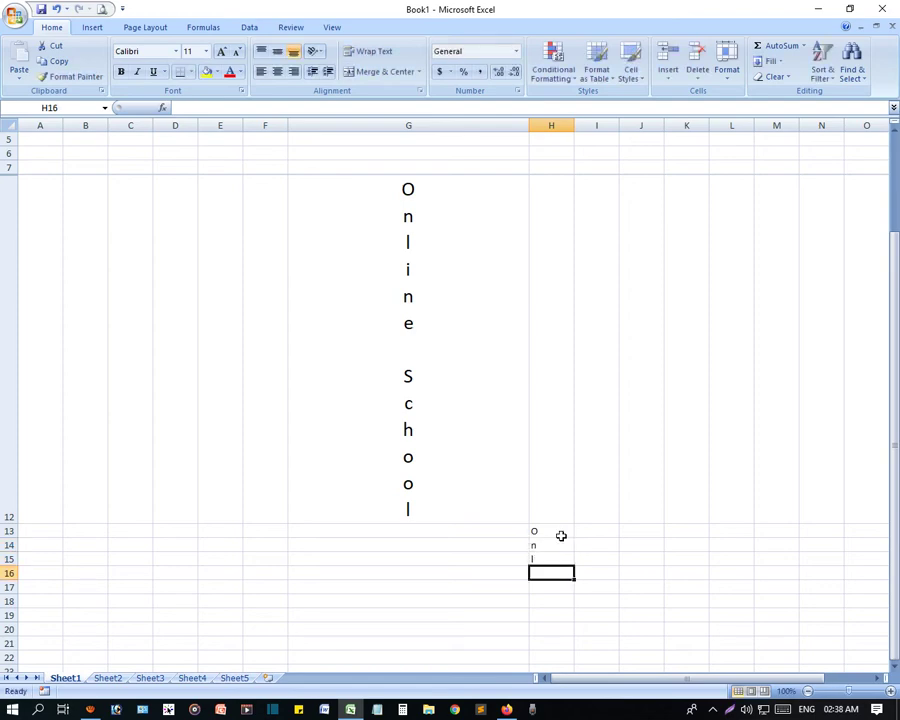
type("i")
key("Return")
type("n")
key("Return")
type("e")
key("Return")
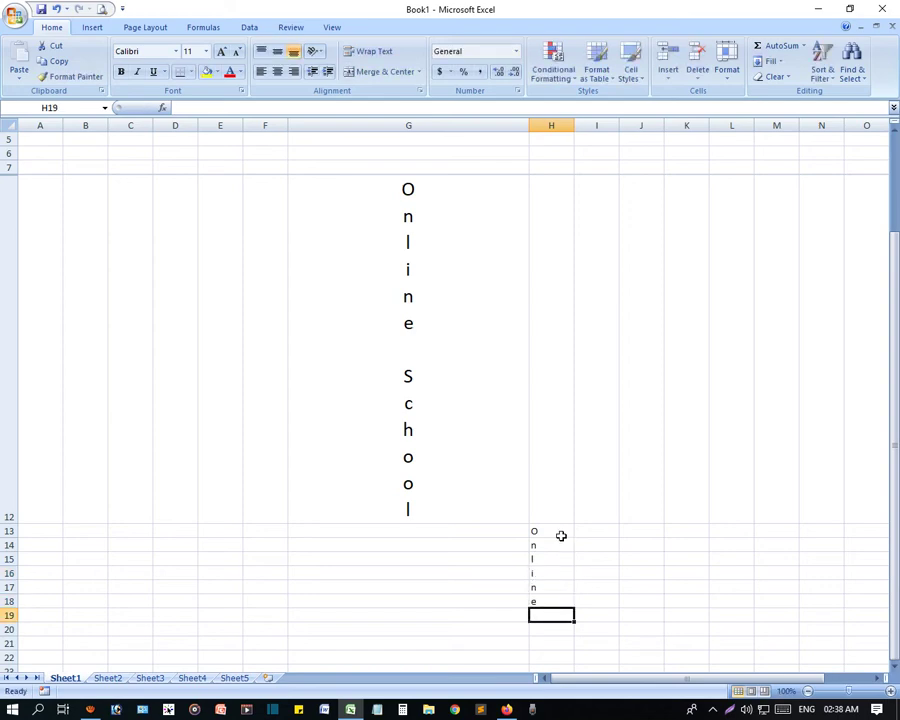
Step: Leave H19 blank and enter the letters S, c and h in cells H20 to H22
key("Return")
type("S")
key("Return")
type("c")
key("Return")
type("h")
key("Return")
Step: Clear the manually entered letters from cells H13 to H22
scroll(562, 538, "down", 4)
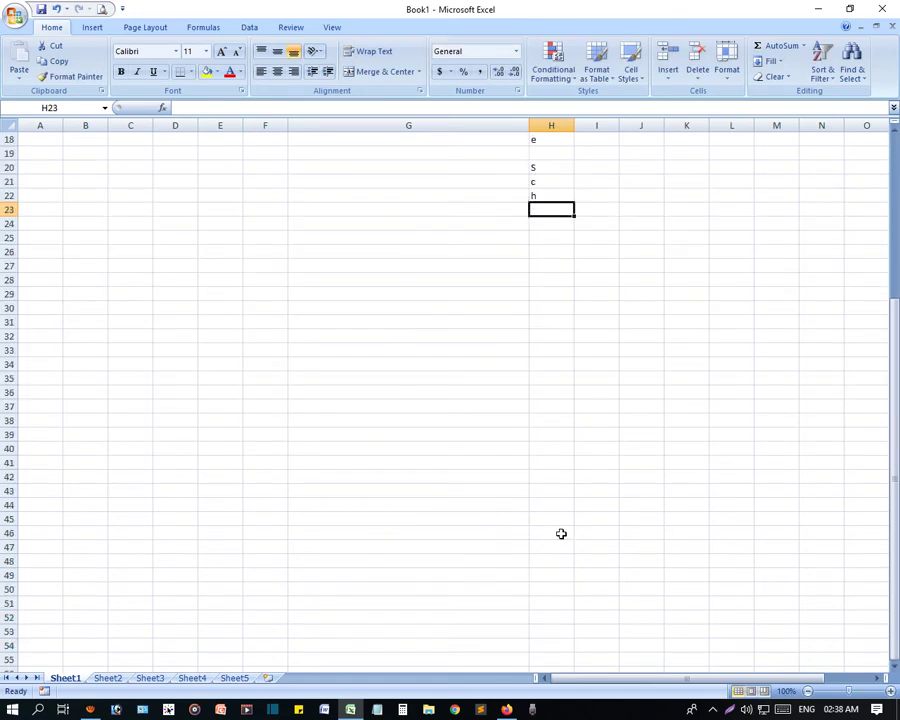
scroll(561, 534, "up", 4)
scroll(562, 514, "down", 2)
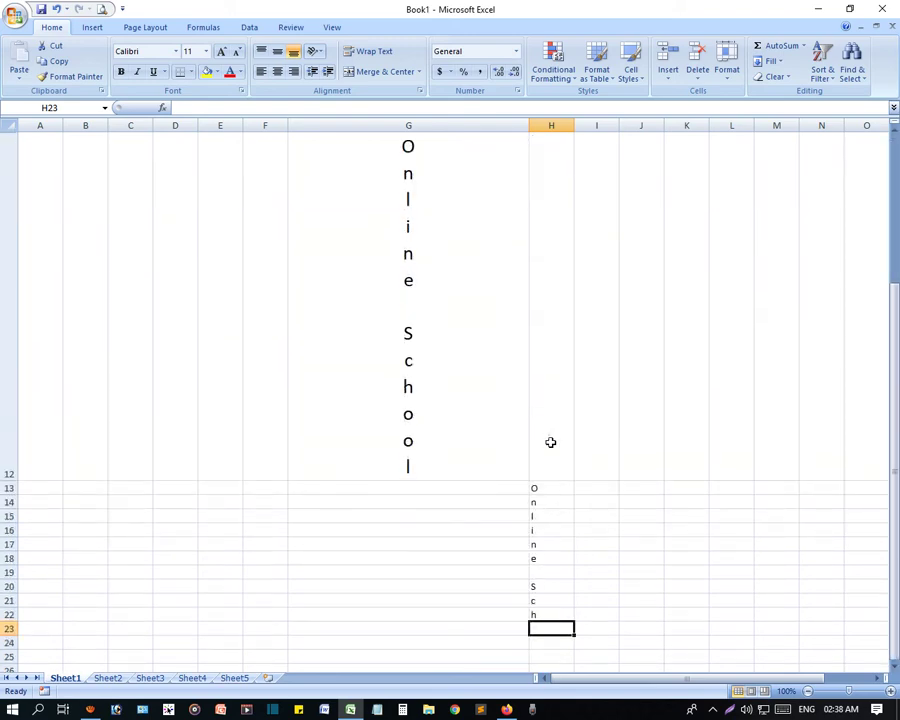
left_click_drag(550, 489, 553, 618)
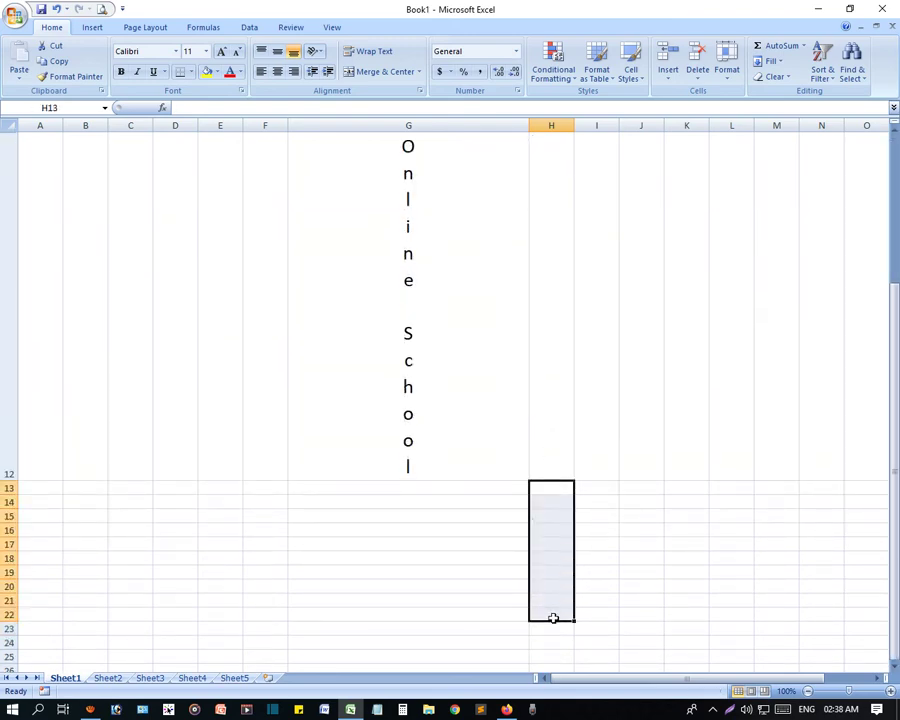
Step: Apply the Rotate Text Up orientation to the Online School text in G12
scroll(500, 362, "up", 3)
left_click(480, 350)
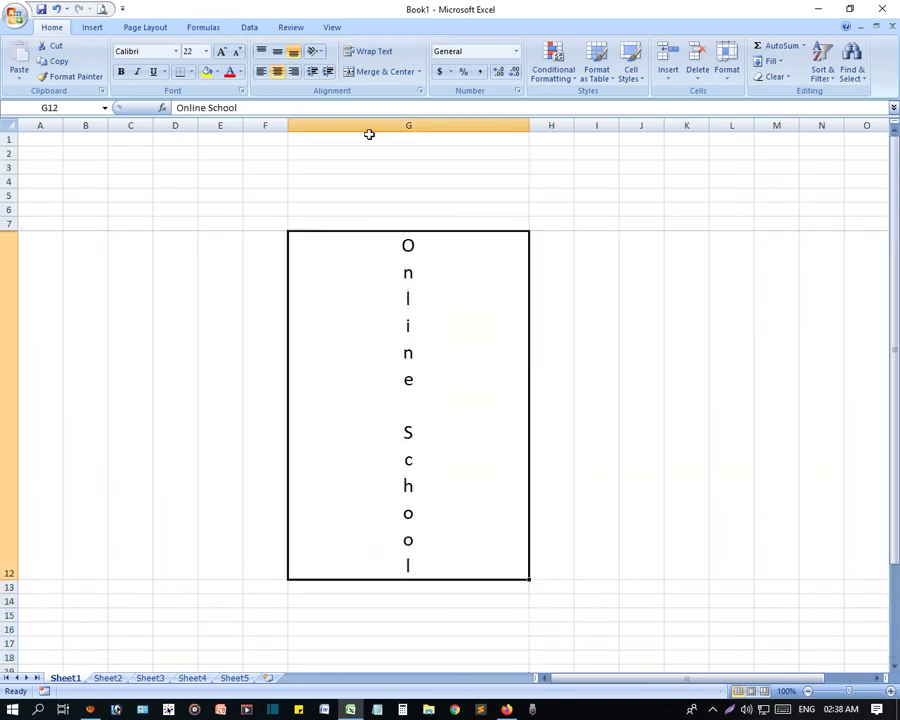
left_click(318, 51)
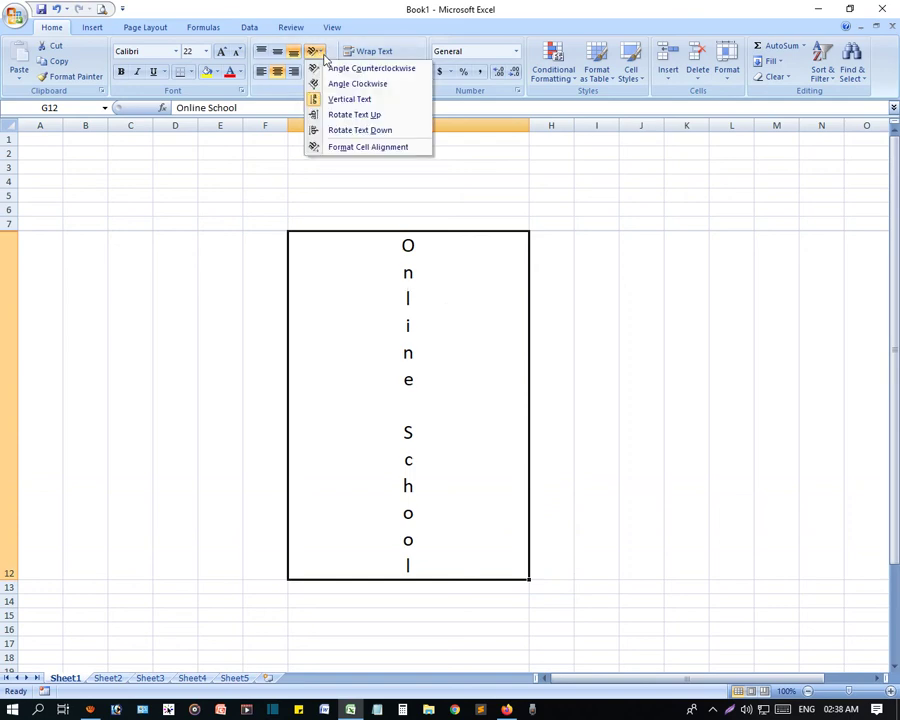
left_click(356, 115)
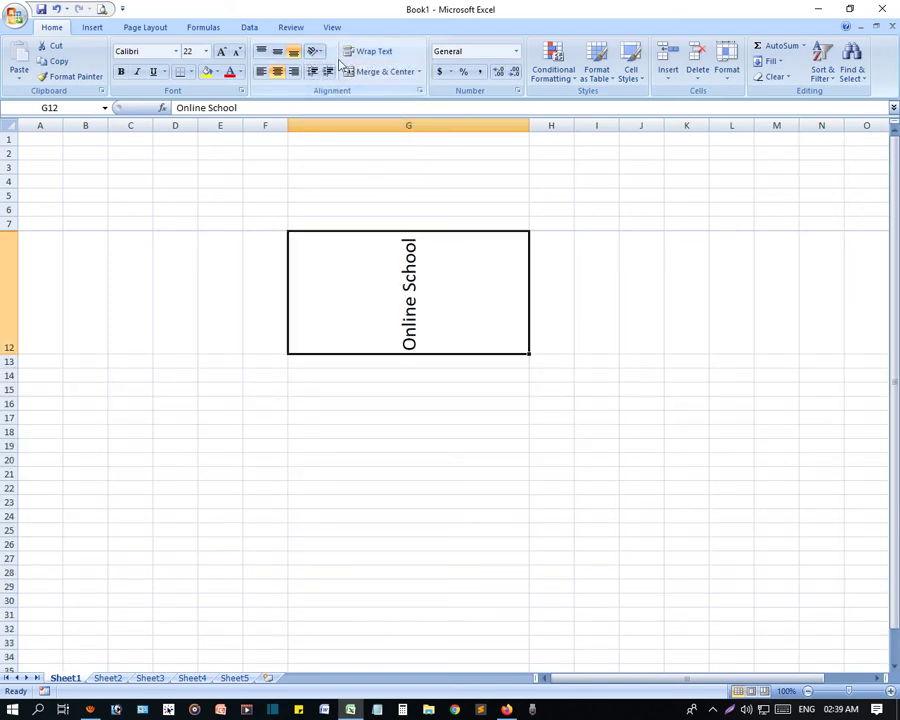
Step: Apply the Rotate Text Down orientation to the Online School text in G12
left_click(313, 51)
left_click(348, 131)
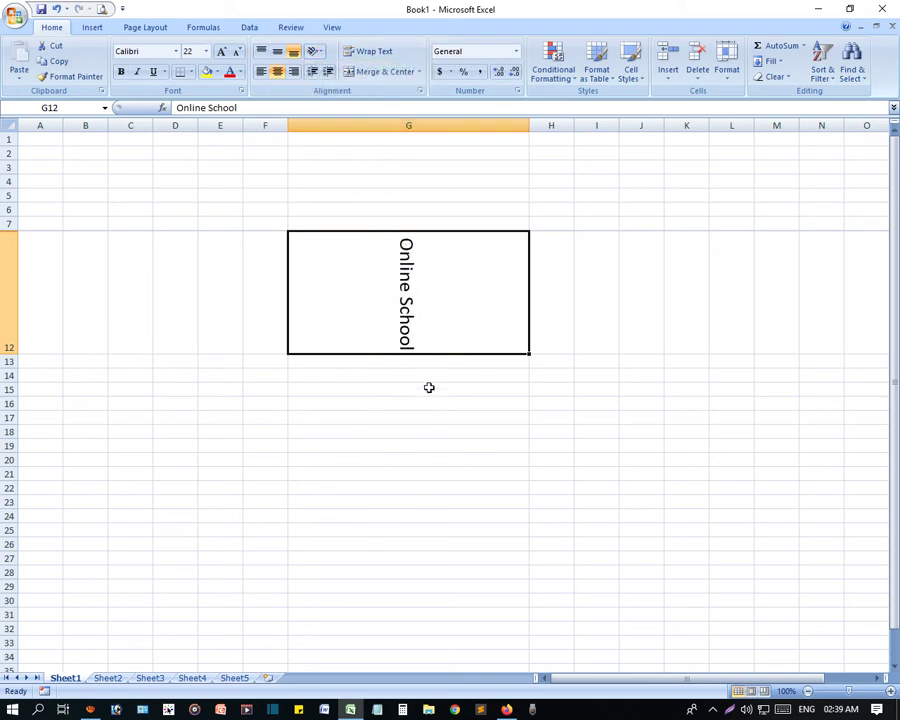
Step: Set the Online School text's orientation in G12 to 45 degrees through the Format Cell Alignment settings
left_click(313, 51)
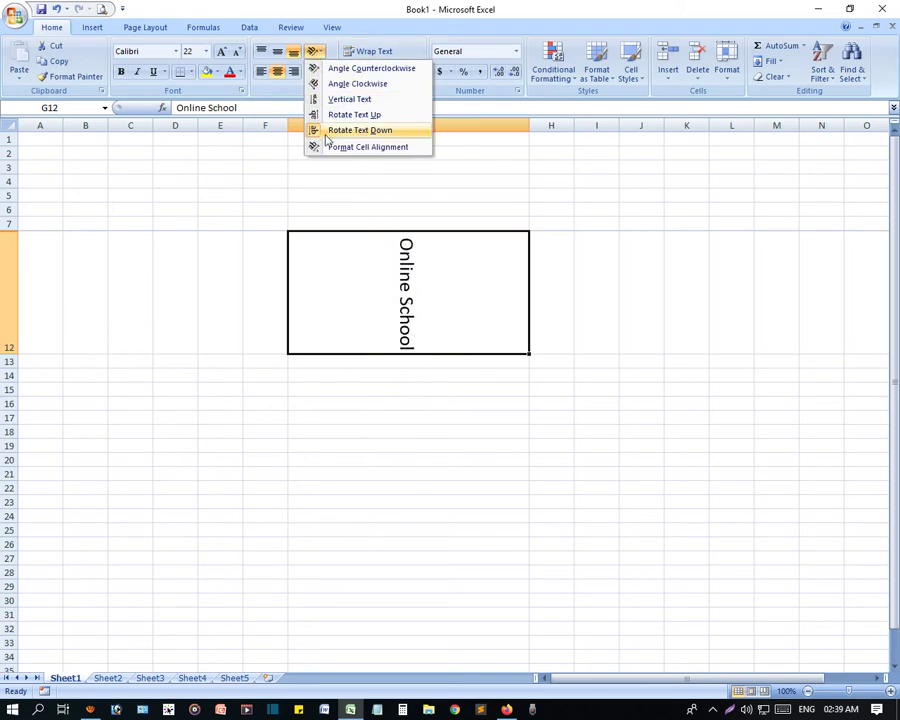
left_click(352, 152)
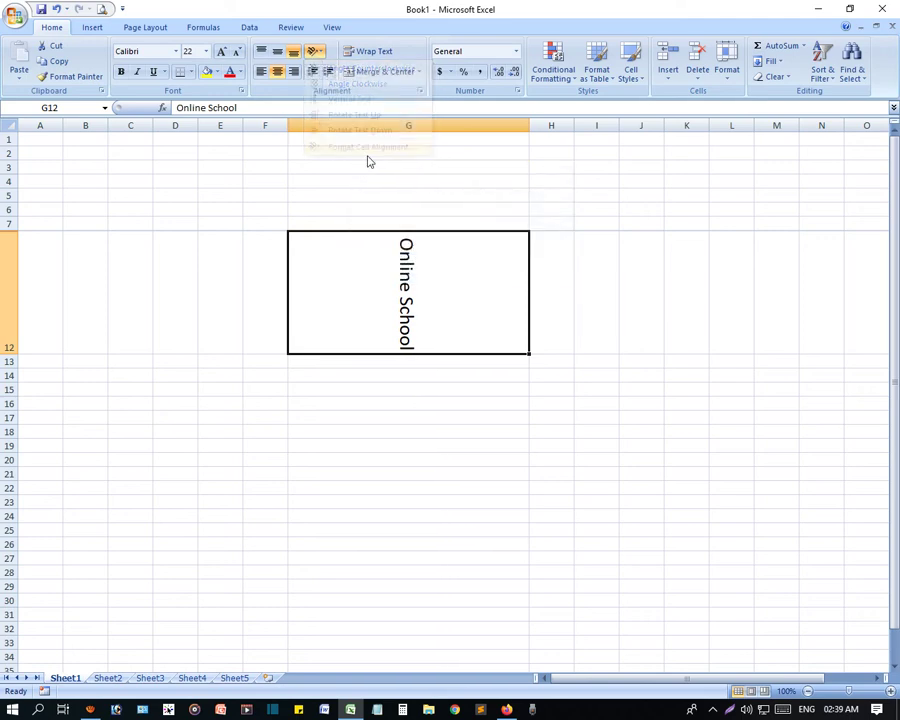
left_click_drag(625, 236, 738, 271)
left_click_drag(820, 369, 832, 344)
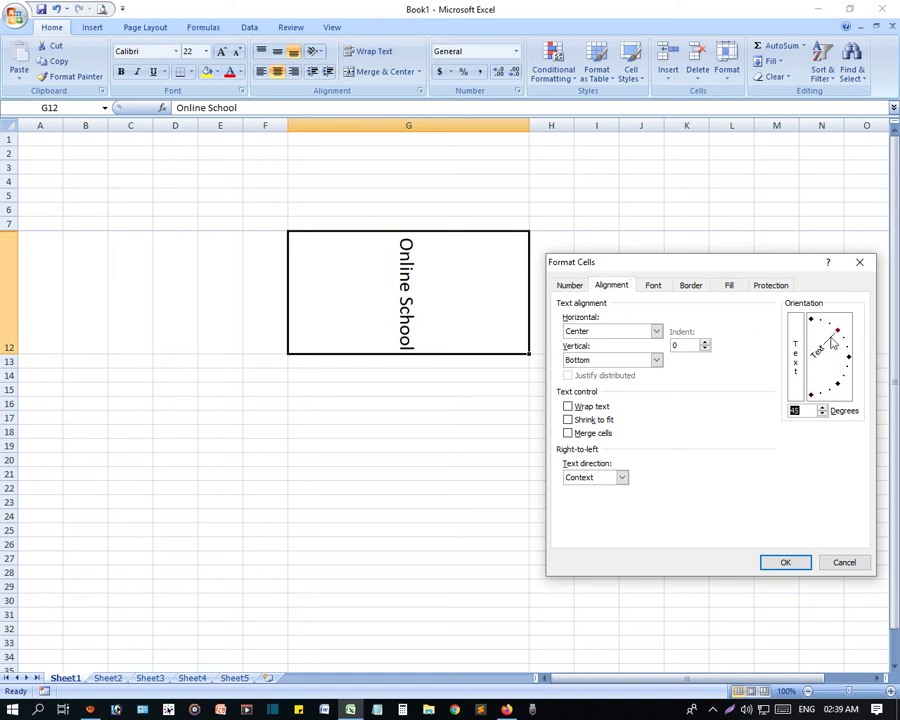
left_click(789, 565)
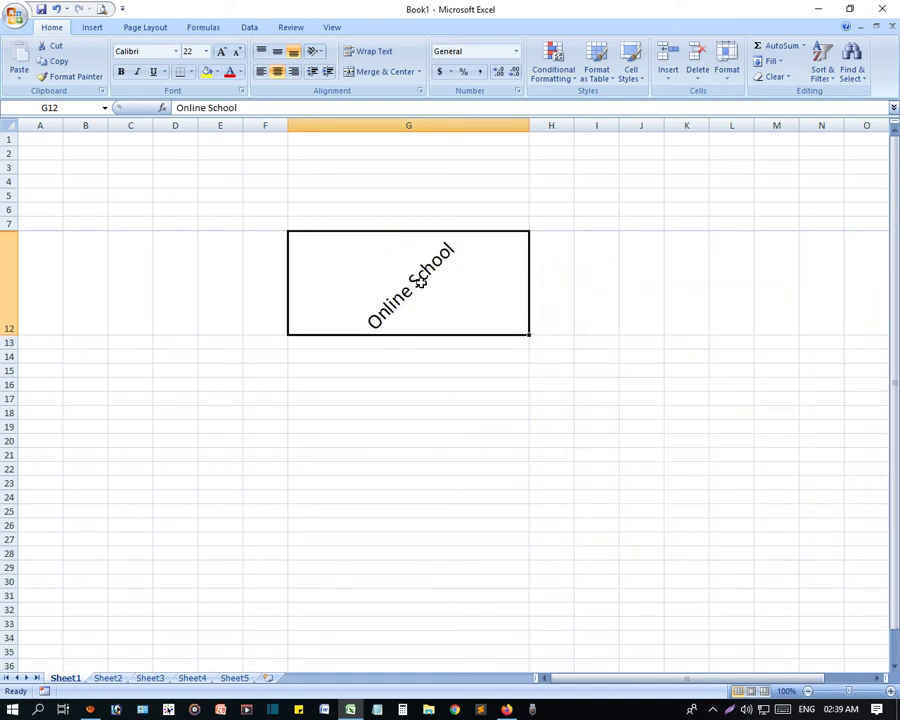
Step: Open the cell alignment settings for G12 and try orientation angles of -57, 100, 90 and 45 degrees
left_click(314, 51)
left_click(343, 148)
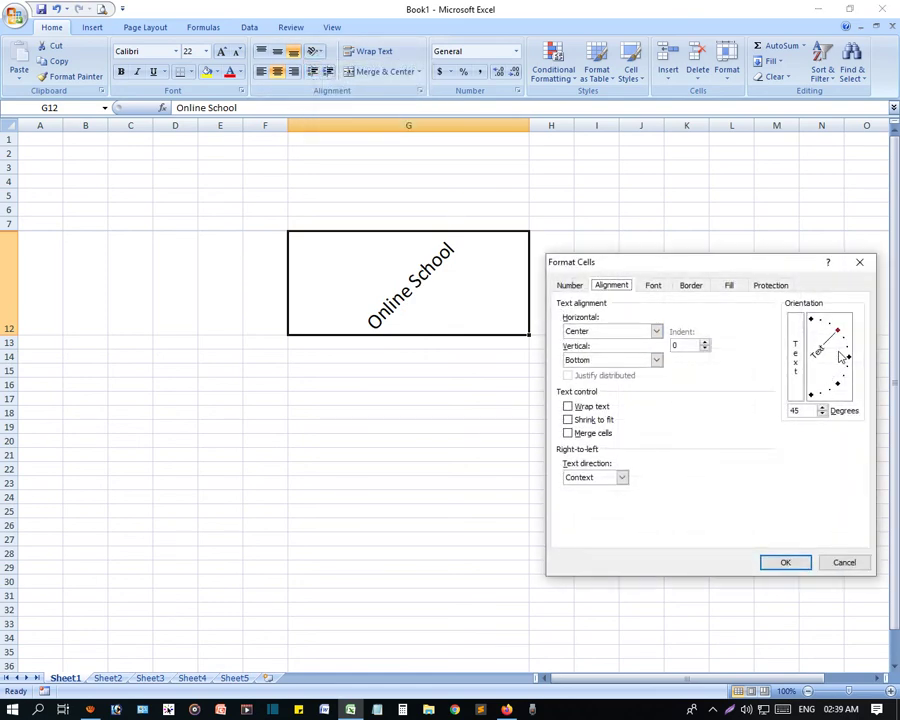
left_click_drag(838, 334, 832, 392)
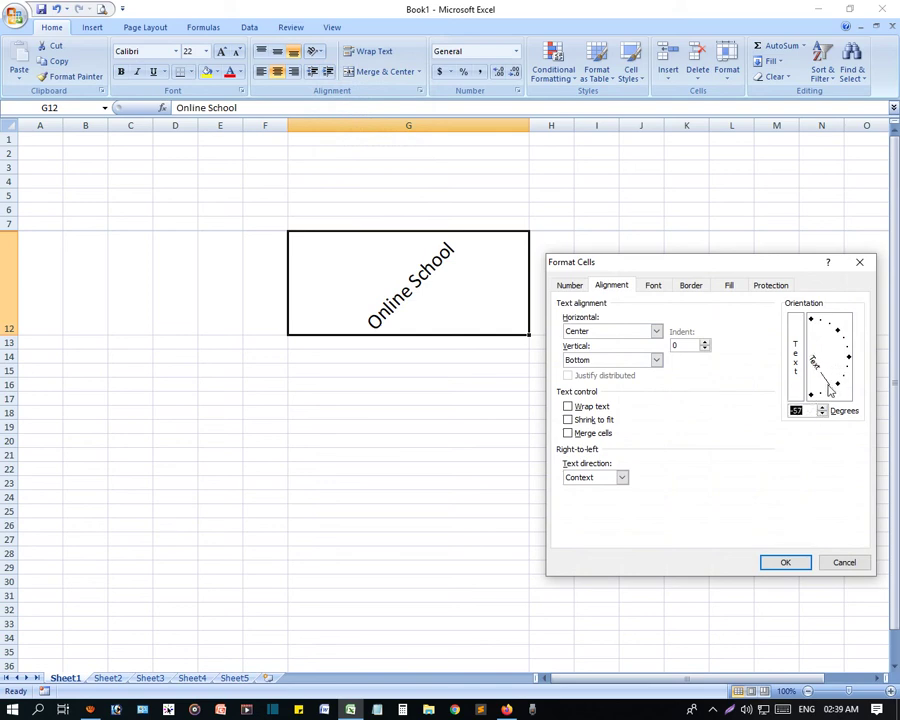
type("100")
left_click_drag(803, 410, 785, 409)
type("90")
left_click_drag(795, 414, 775, 411)
type("45")
Step: Try the horizontal and straight-down orientations on the dial, ending with 90 degrees upward
left_click(848, 360)
left_click(811, 396)
left_click_drag(811, 397, 810, 303)
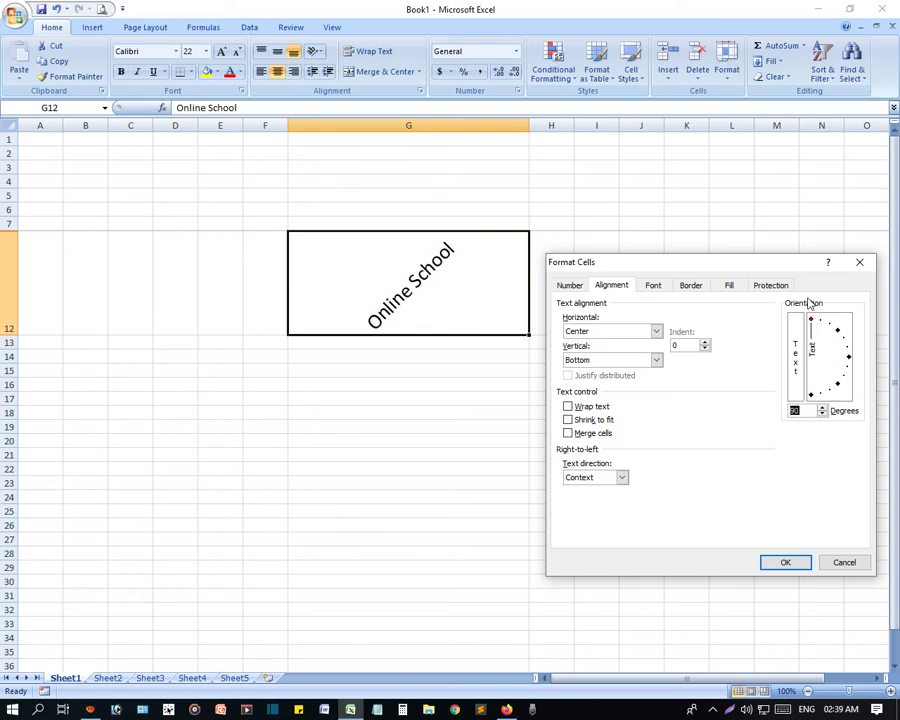
Step: Set the orientation dial to a slight downward tilt and apply it to the Online School text in G12
left_click_drag(832, 358, 822, 330)
left_click(838, 347)
left_click(840, 358)
left_click(788, 565)
left_click(532, 418)
left_click(455, 254)
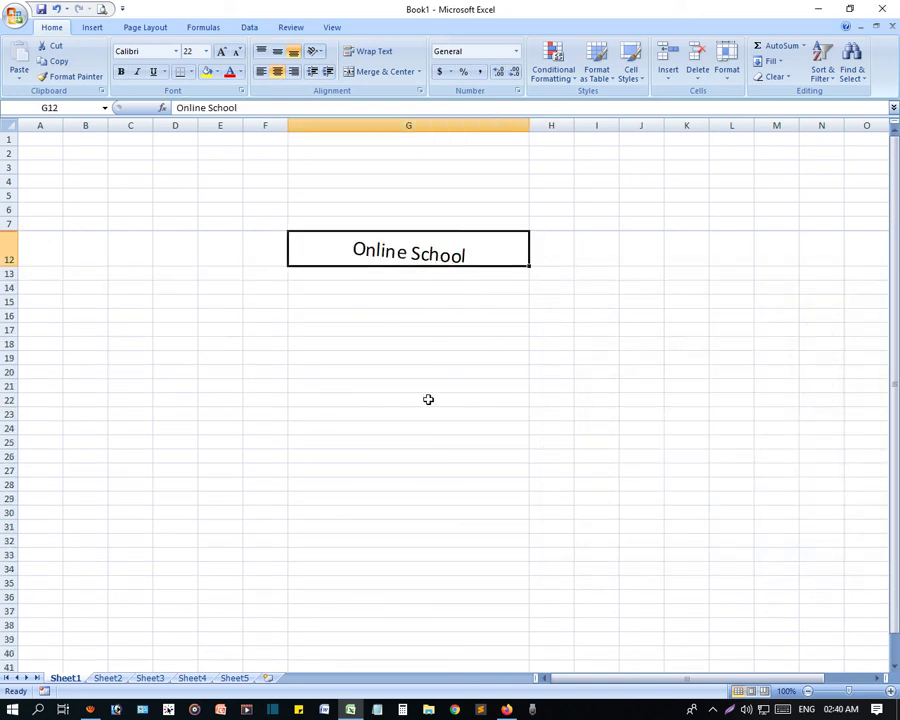
left_click(357, 373)
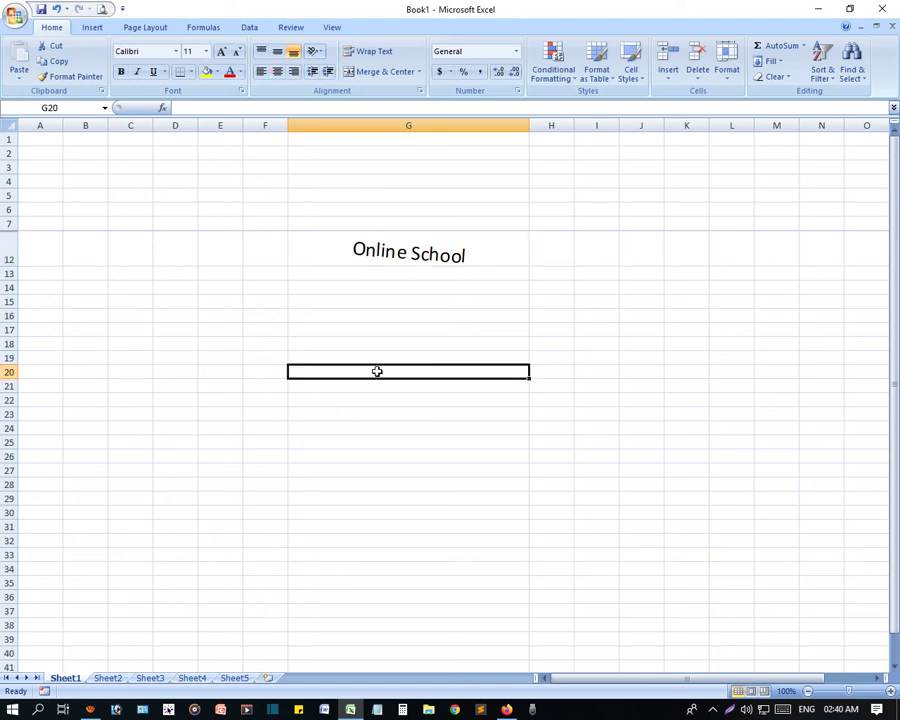